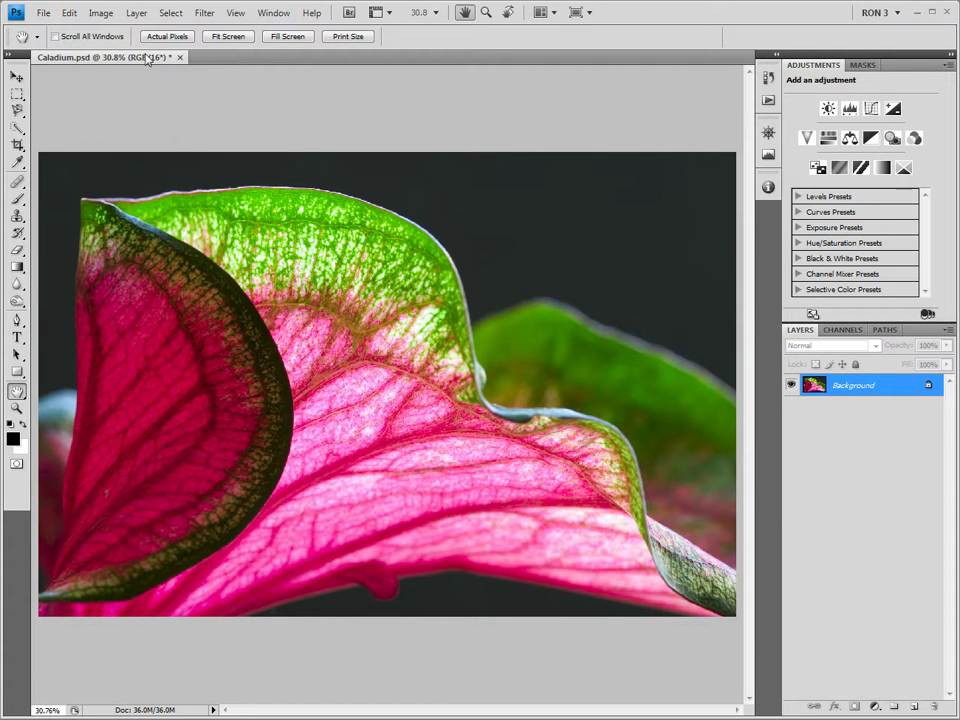
- Convert the Background layer into a smart object
left_click(141, 13)
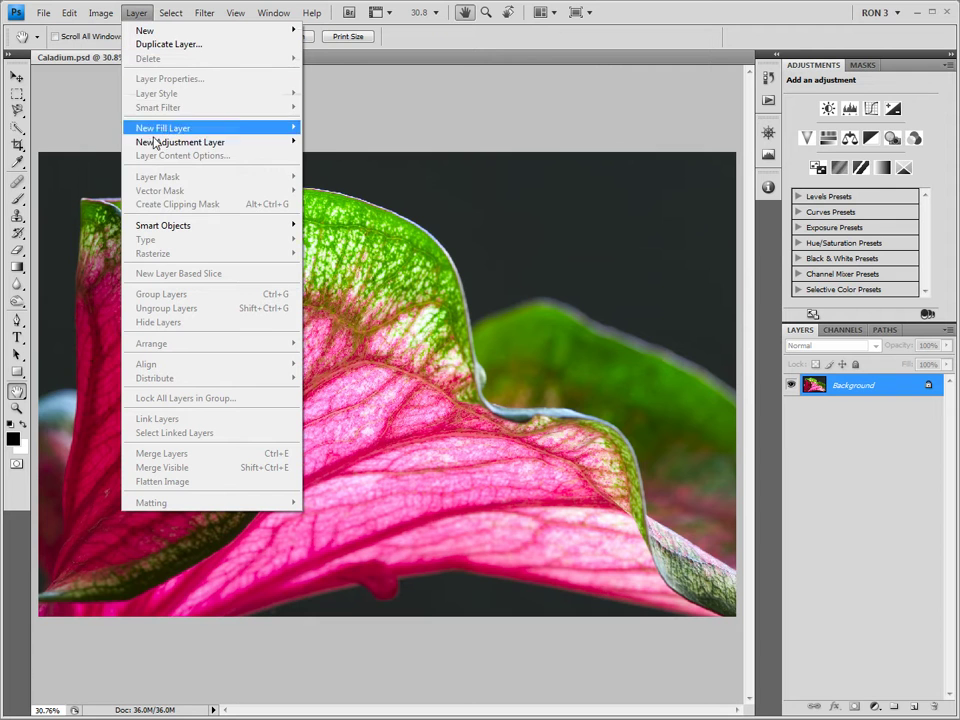
mouse_move(257, 225)
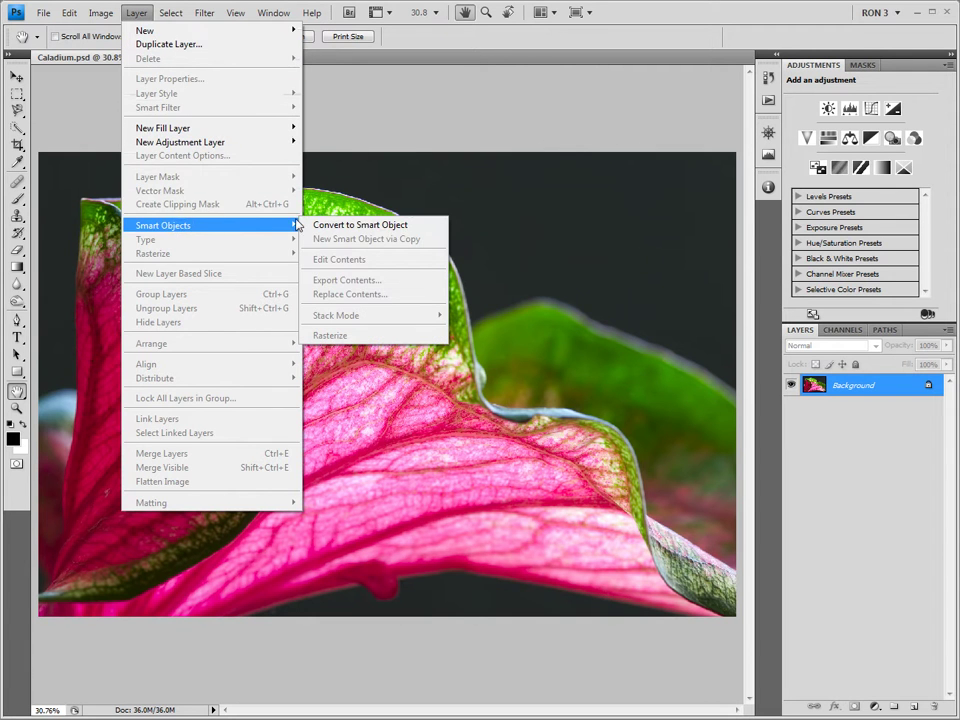
left_click(329, 227)
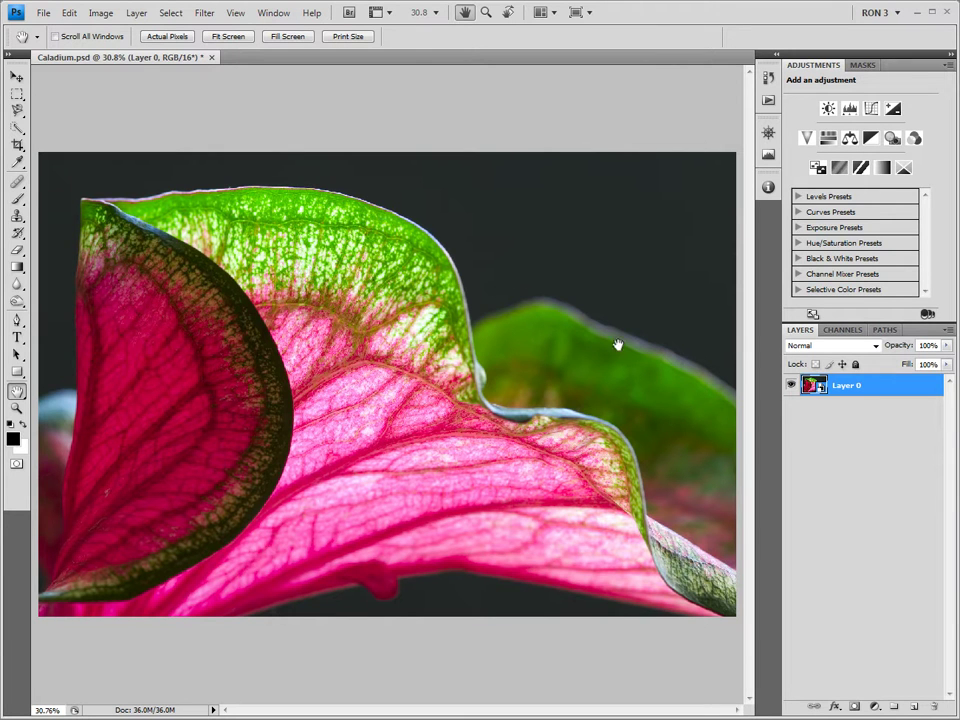
- Rename the smart object layer to 'Original'
double_click(846, 386)
type("Original")
left_click(884, 386)
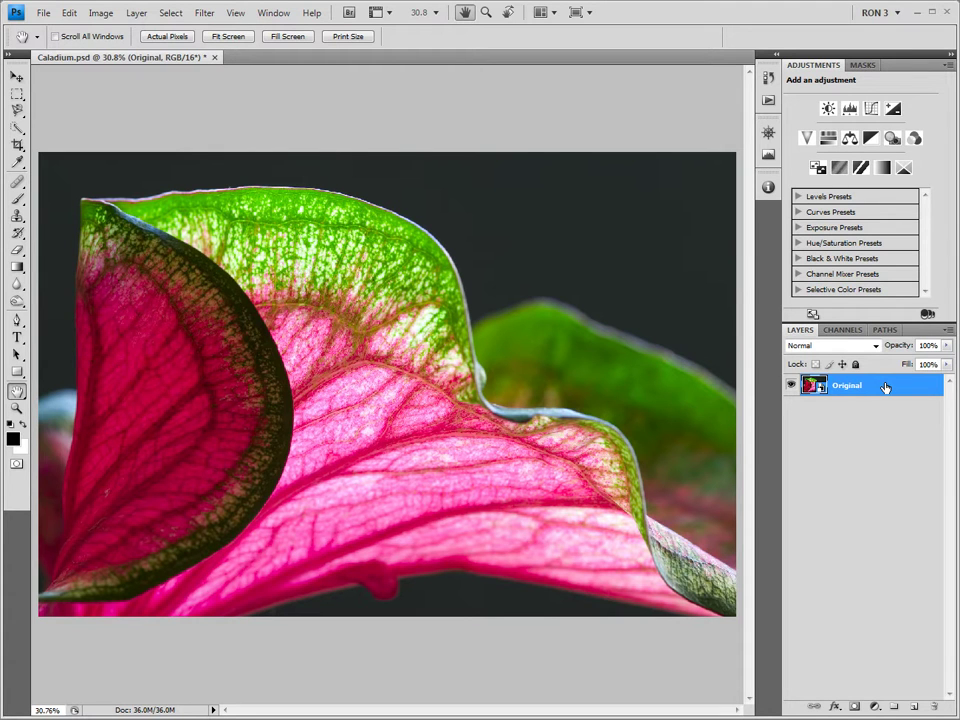
- Duplicate the Original smart object and rename the copy 'High Pass'
left_click_drag(885, 387, 914, 708)
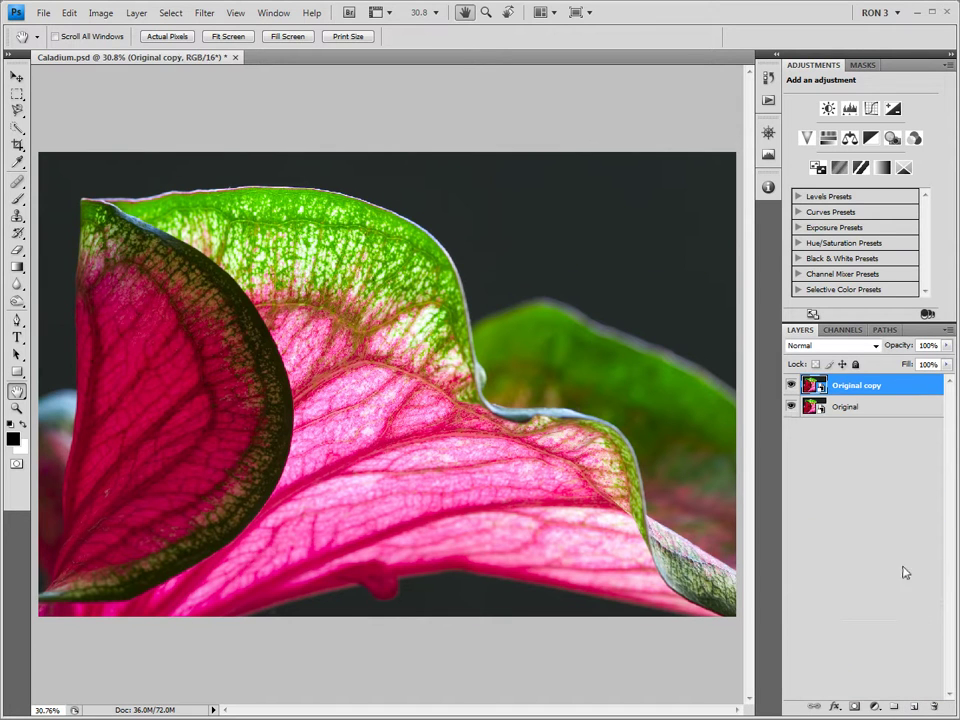
double_click(864, 387)
type("High Pass")
key("Return")
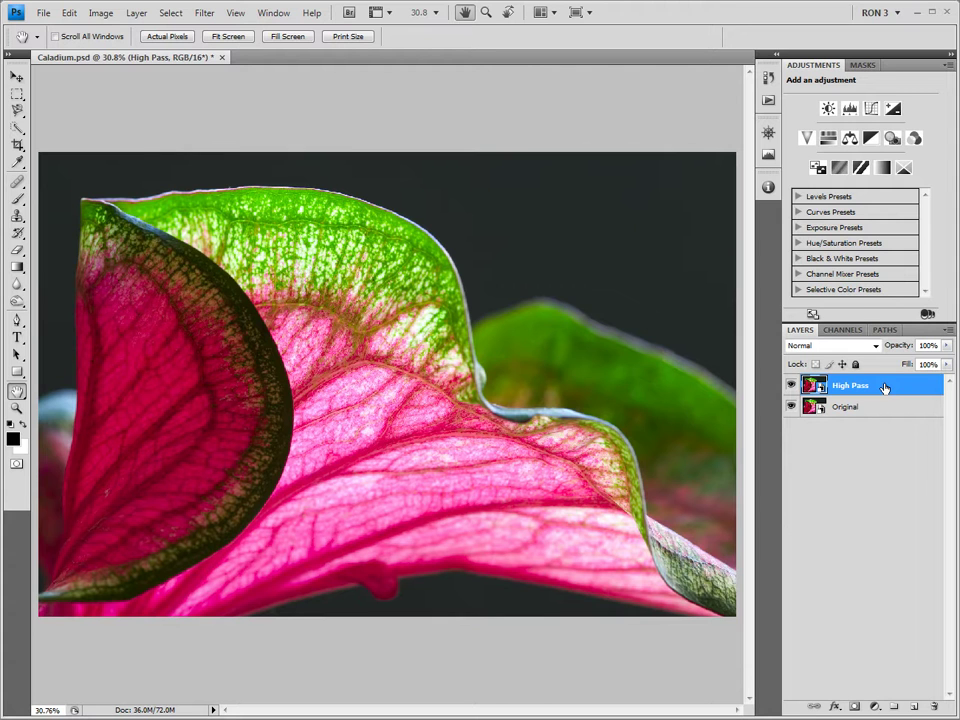
- Change the High Pass layer's blend mode from Normal to Luminosity
left_click(875, 346)
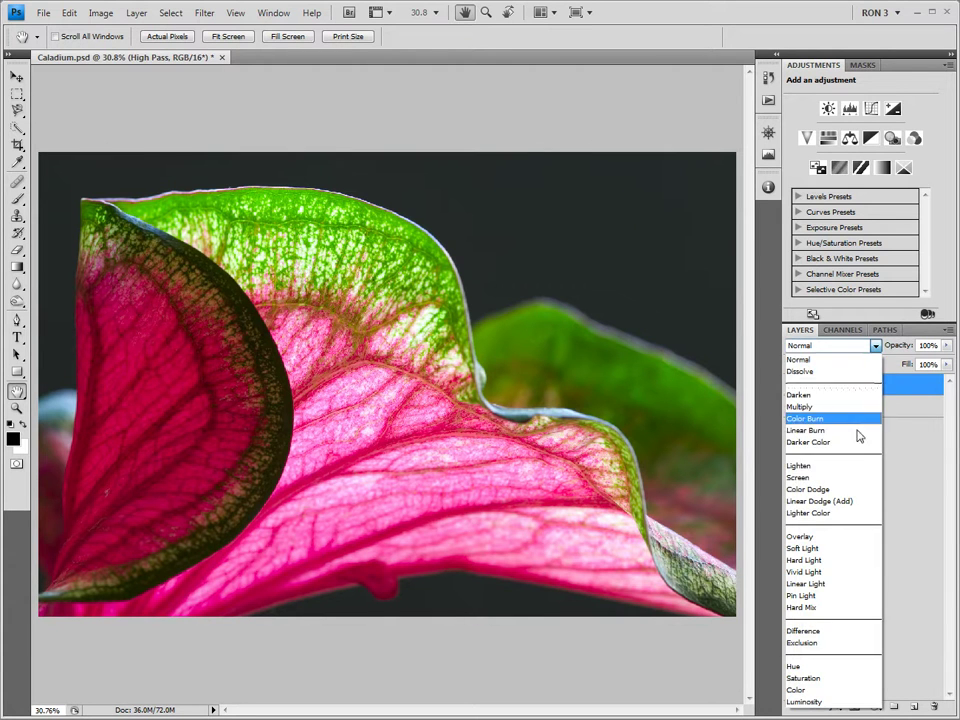
left_click(829, 702)
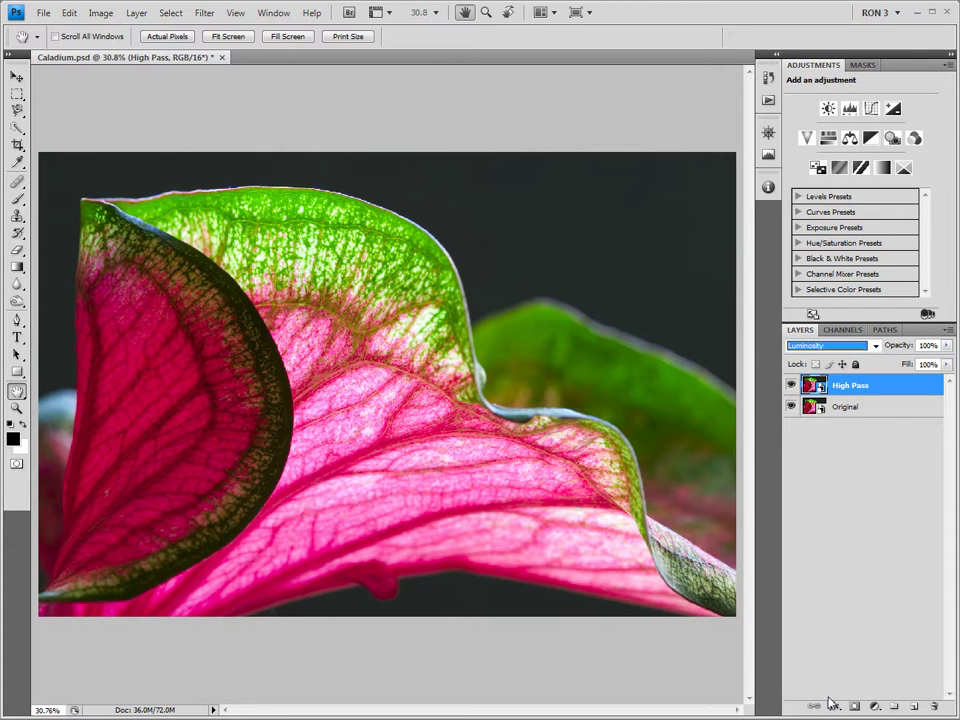
key("Return")
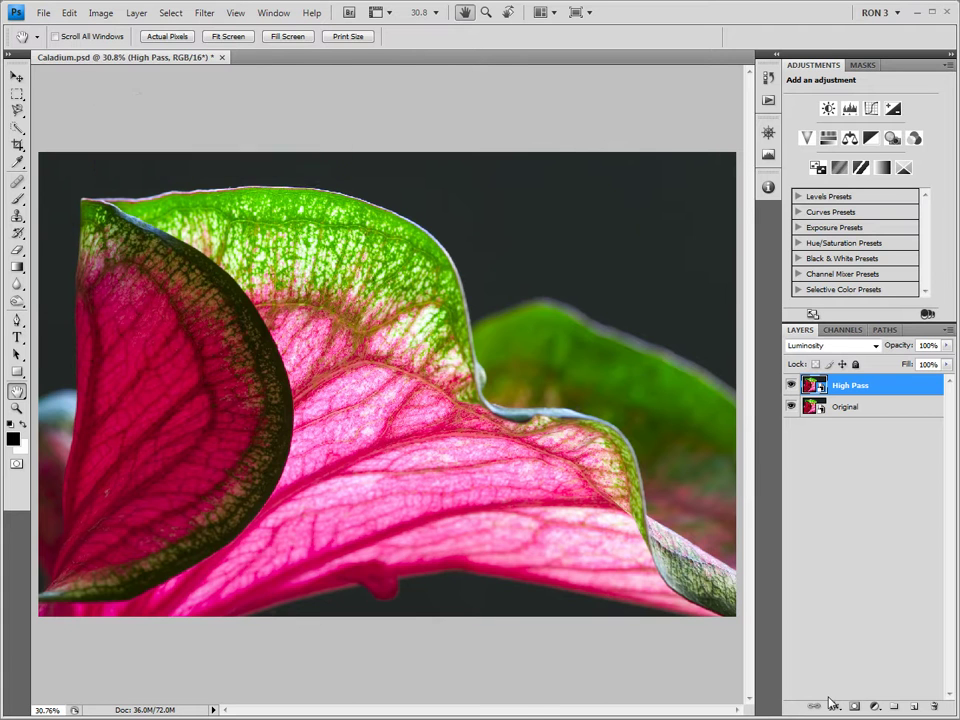
- Zoom to actual pixels and use the Navigator to pan toward the dark leaf edge
key("ctrl+alt+0")
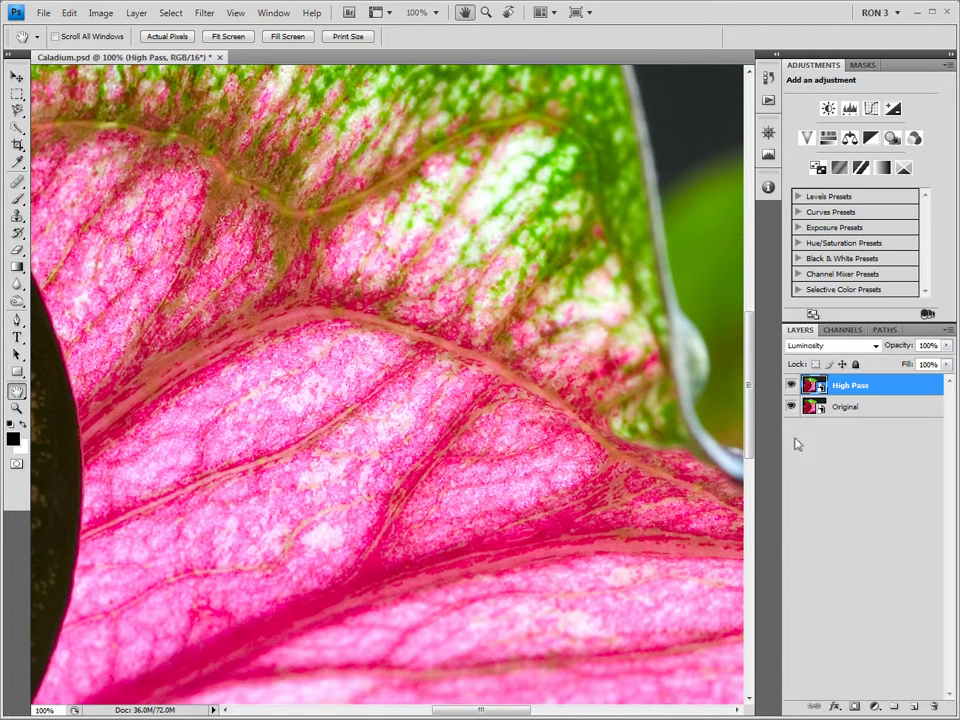
left_click(768, 134)
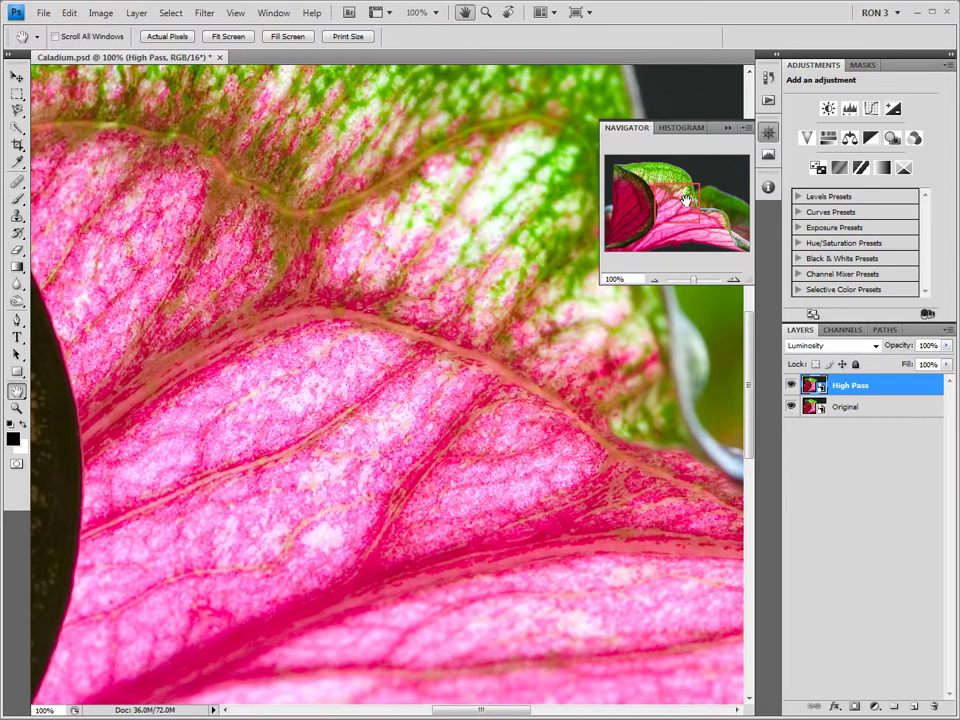
left_click_drag(695, 190, 677, 195)
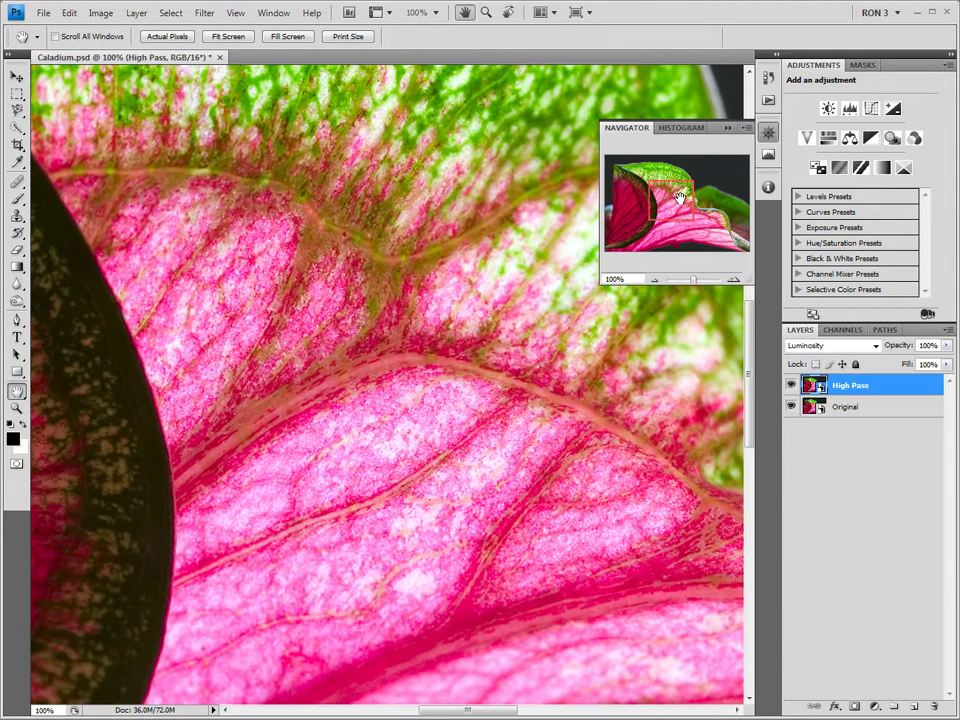
left_click(728, 129)
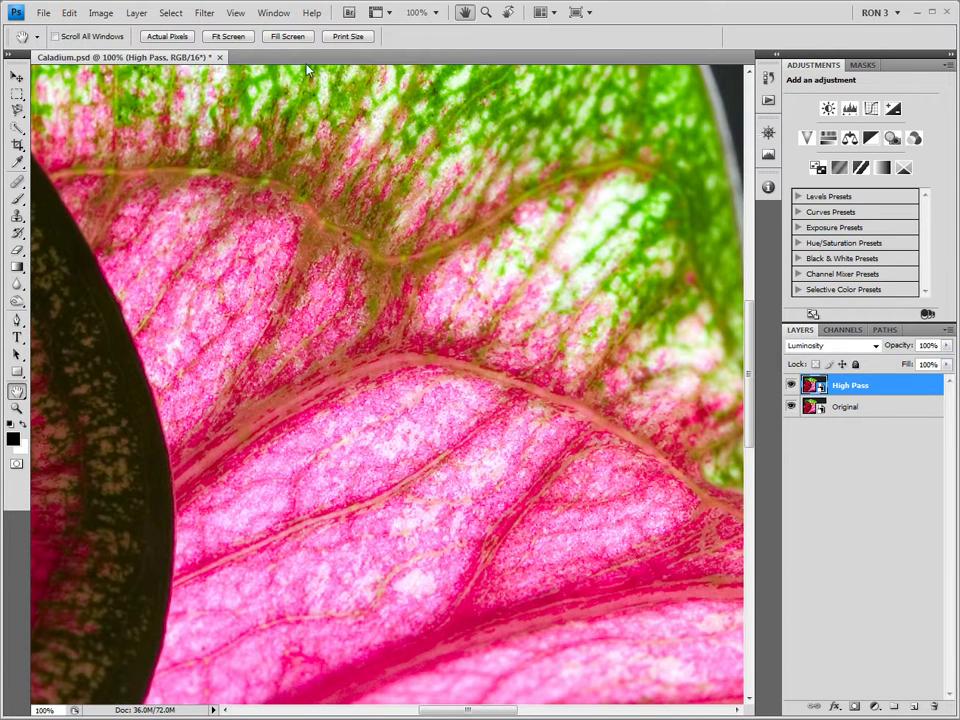
- Apply the High Pass filter to the High Pass layer at a 0.1-pixel radius
left_click(205, 13)
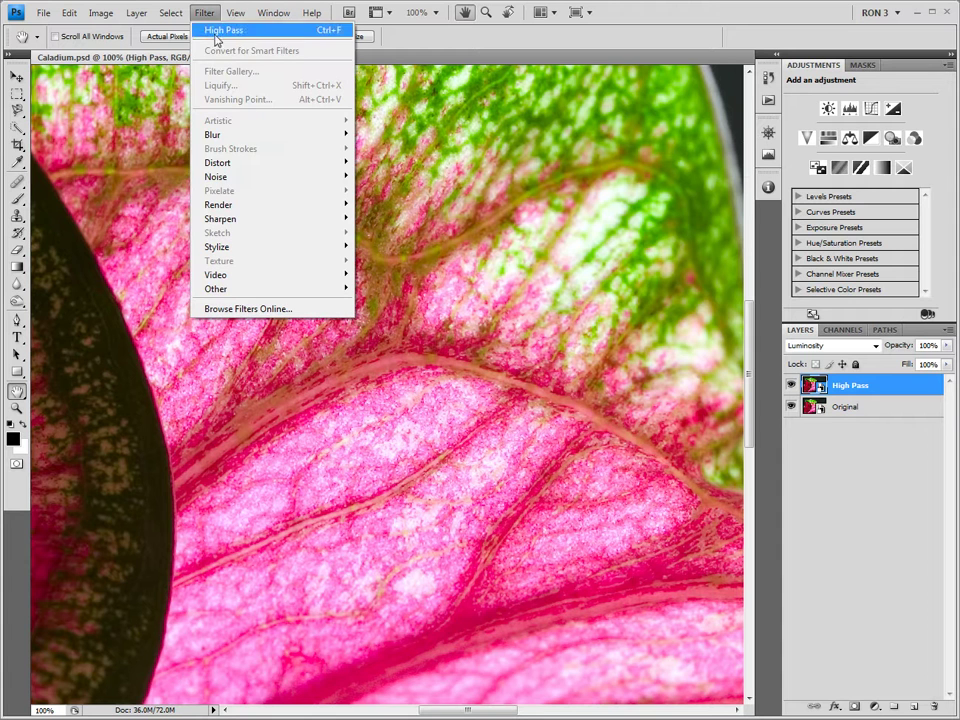
mouse_move(257, 292)
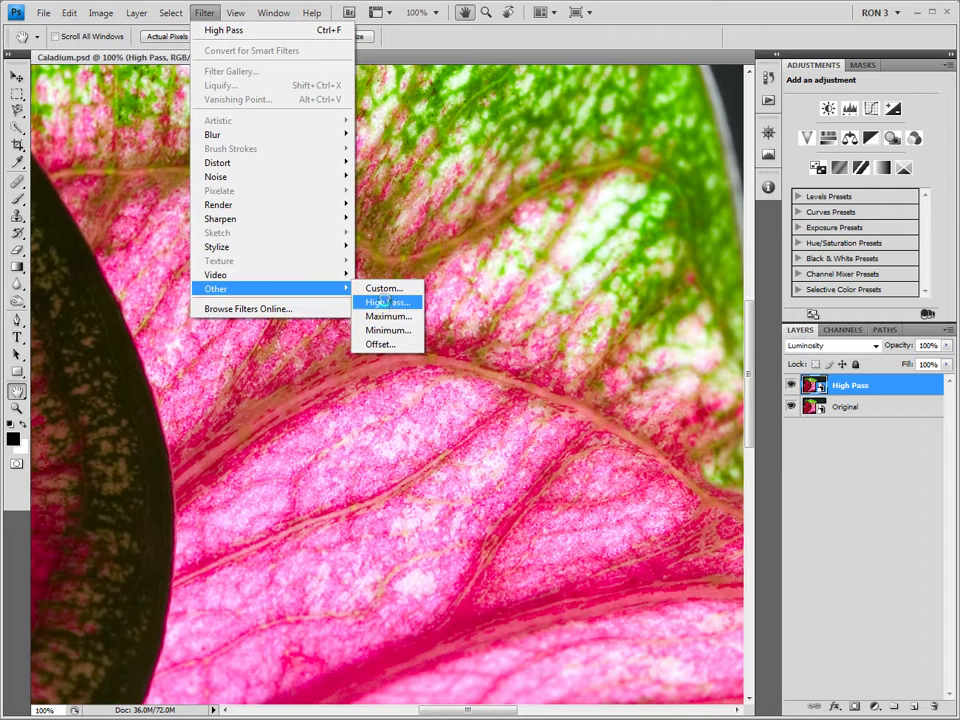
left_click(386, 303)
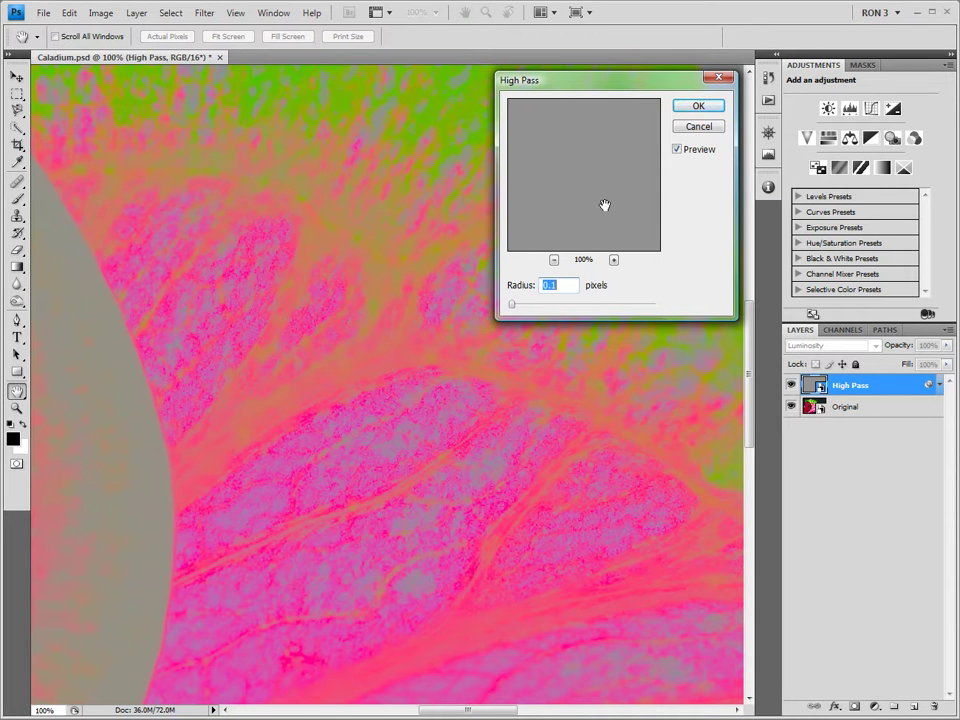
left_click(698, 106)
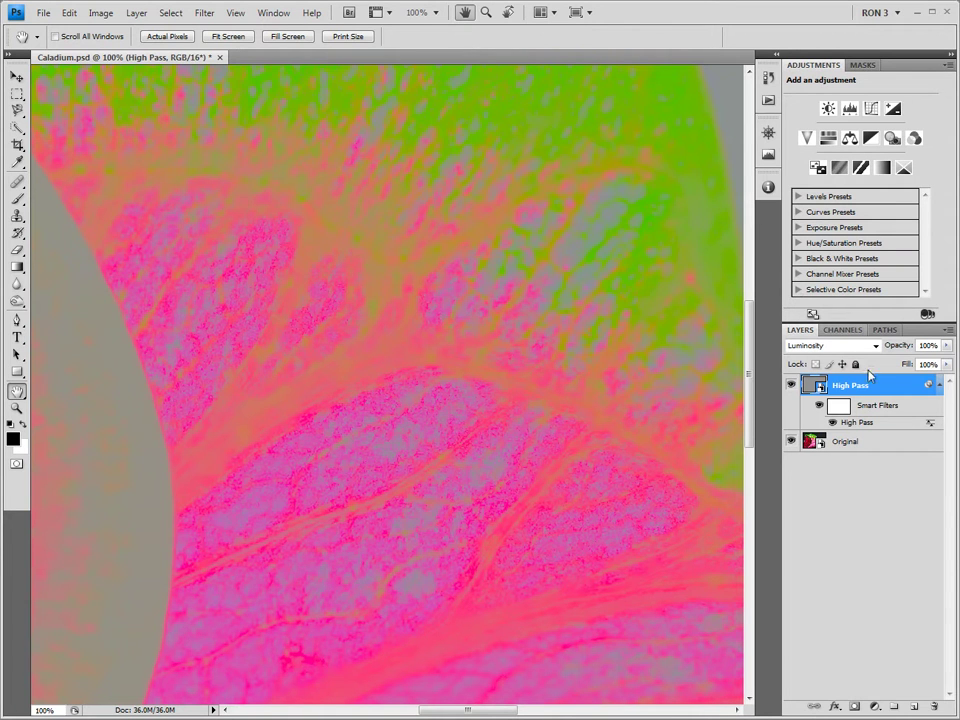
- Set the High Pass smart filter's blending mode to Overlay
double_click(932, 424)
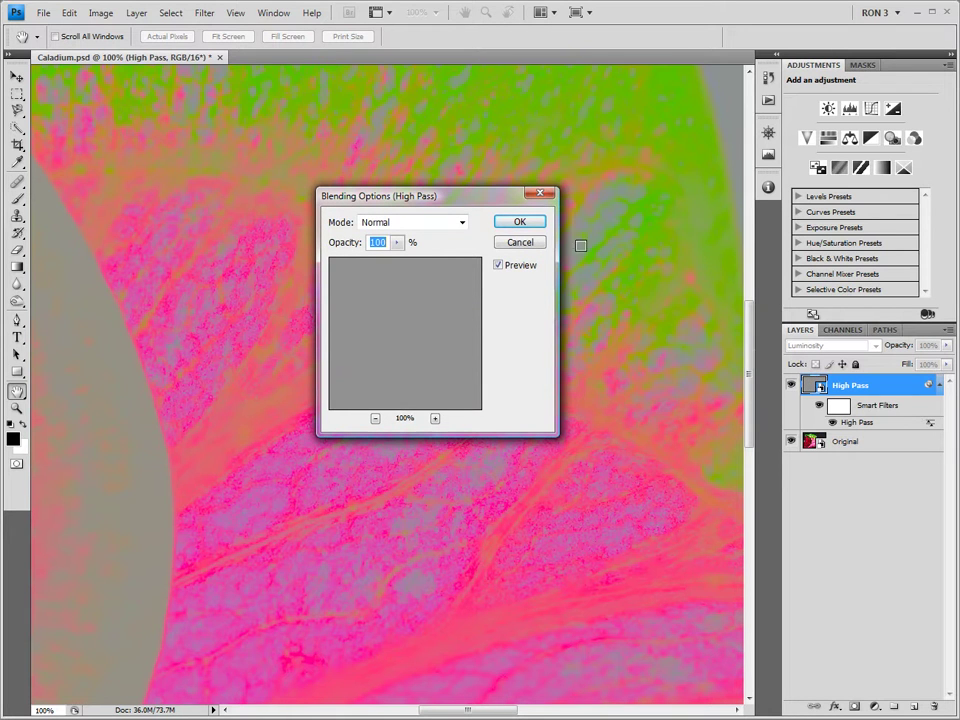
left_click(462, 222)
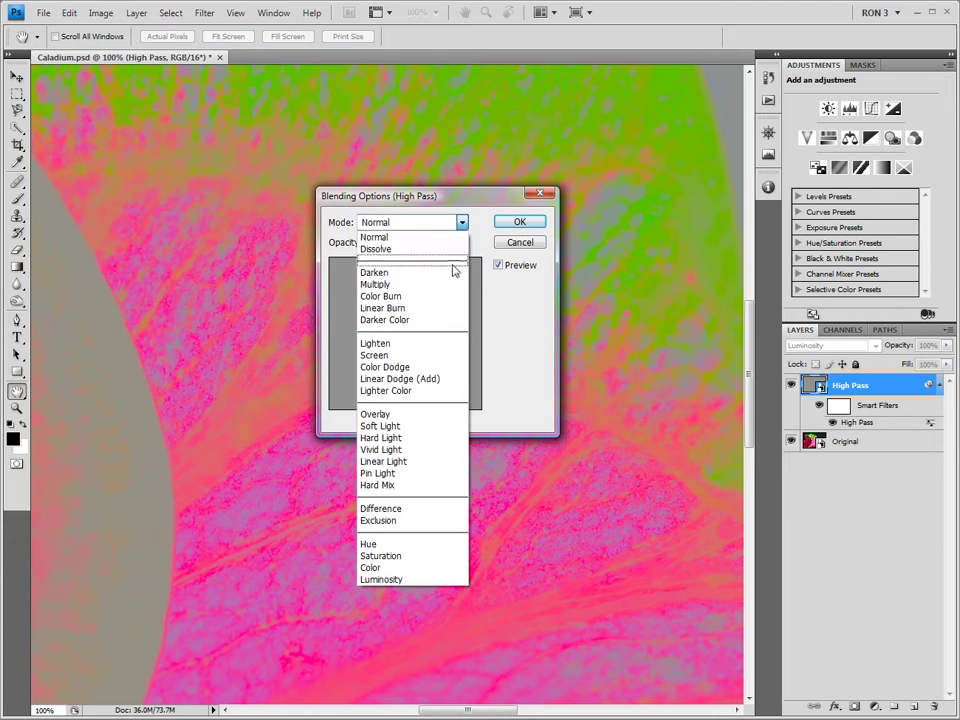
left_click(400, 414)
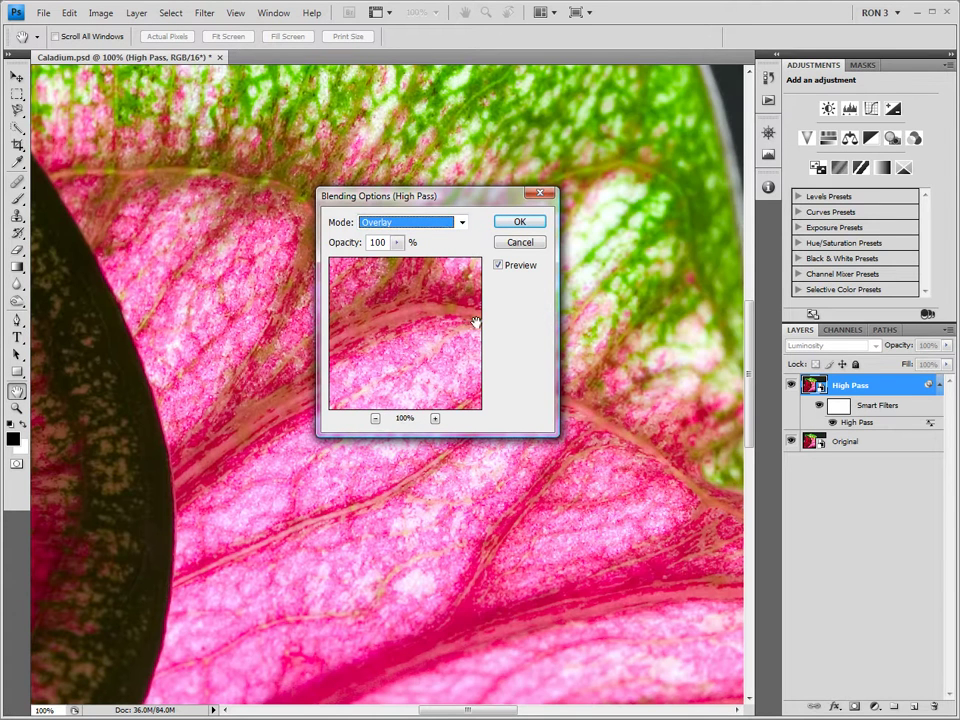
left_click(524, 222)
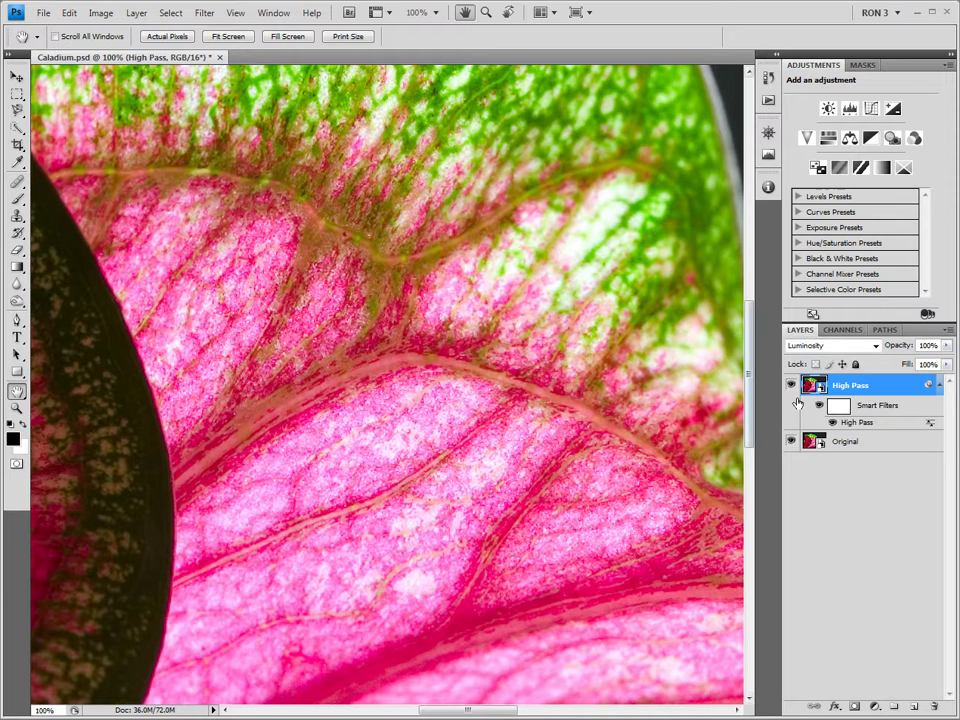
double_click(853, 422)
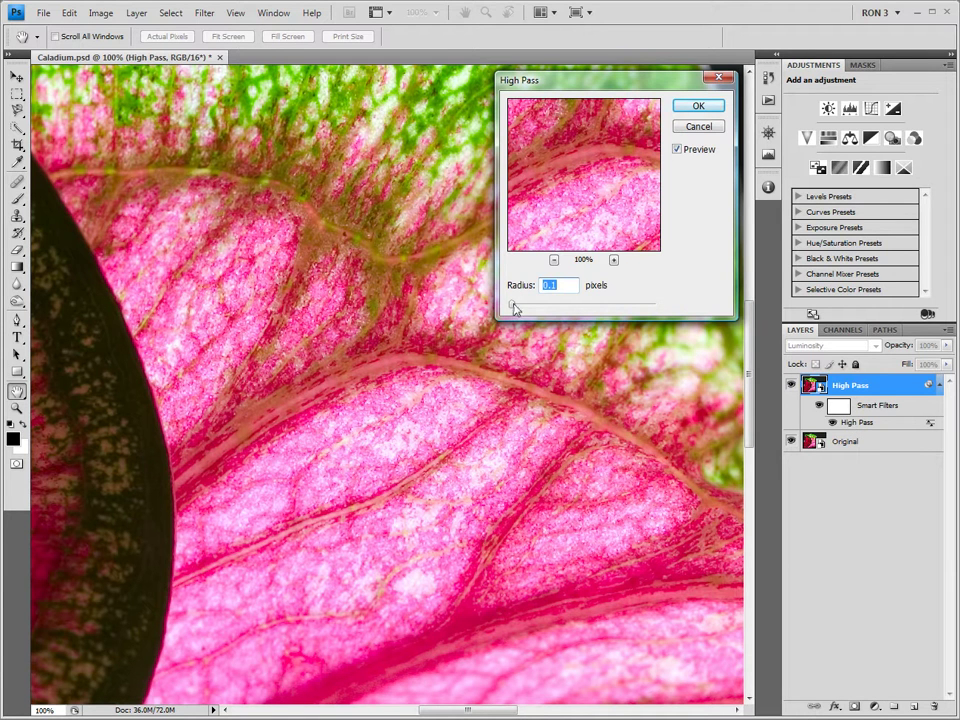
- Raise the Radius gradually through about 1.6, 5.5 and 7 pixels up to 250
left_click_drag(514, 308, 546, 309)
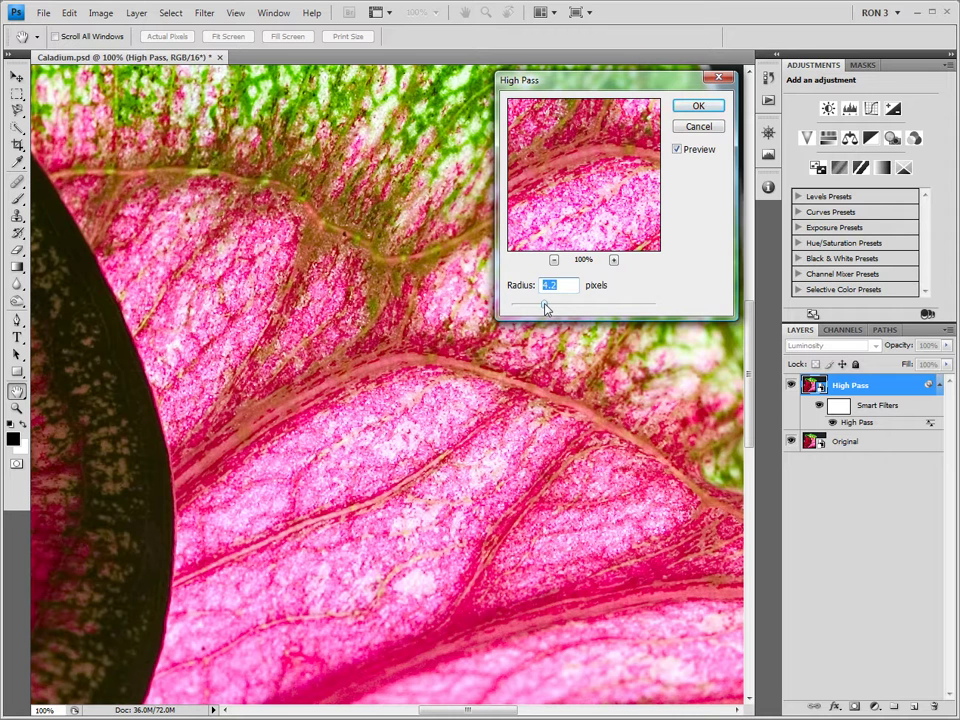
left_click_drag(545, 308, 556, 309)
left_click_drag(555, 309, 560, 307)
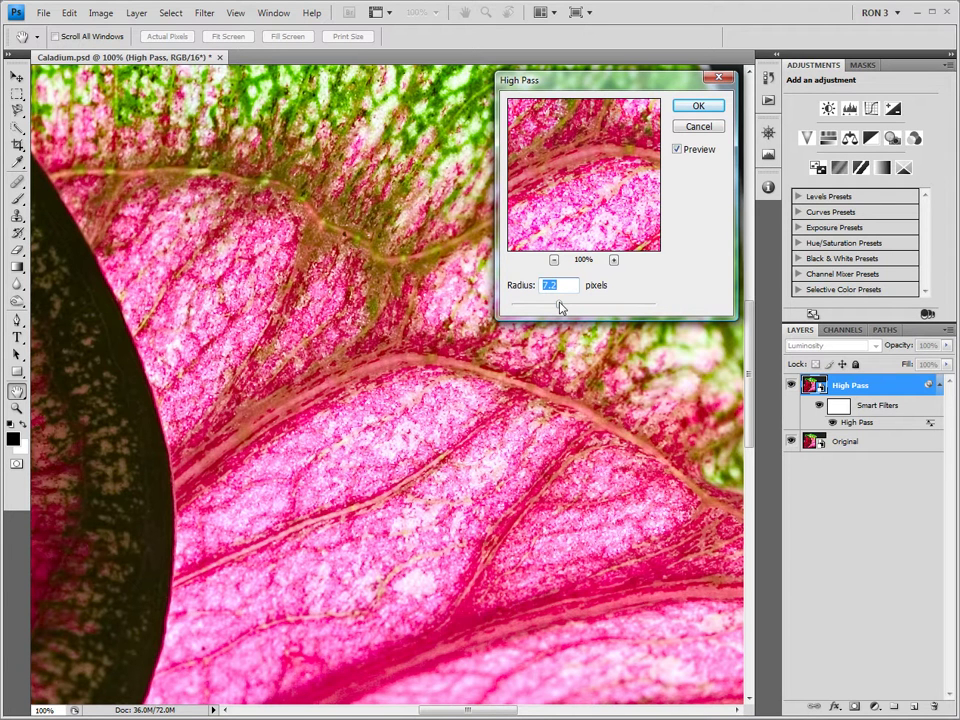
left_click_drag(559, 306, 658, 311)
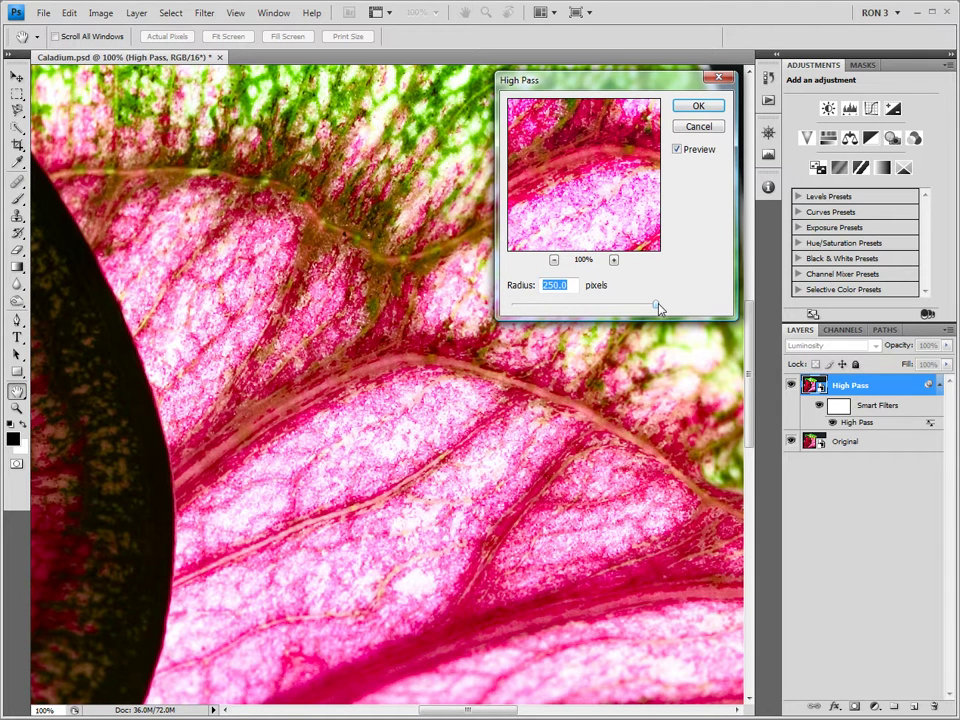
- Reset the radius to minimum, then try 2, 4, 6, 8, 10 and 12 pixels in turn
left_click_drag(658, 308, 509, 308)
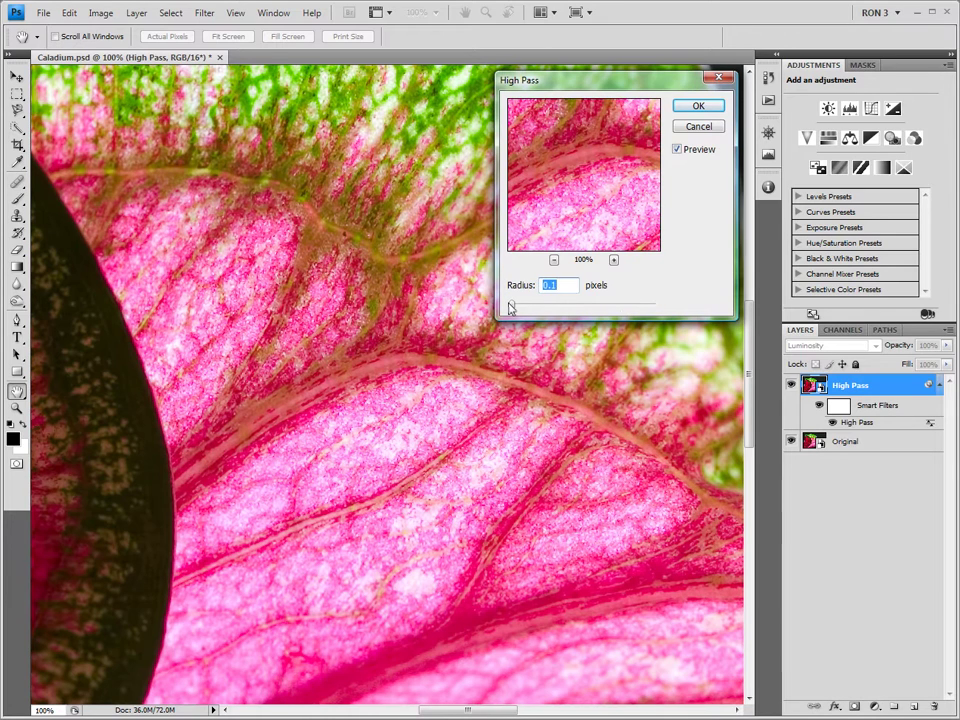
type("2")
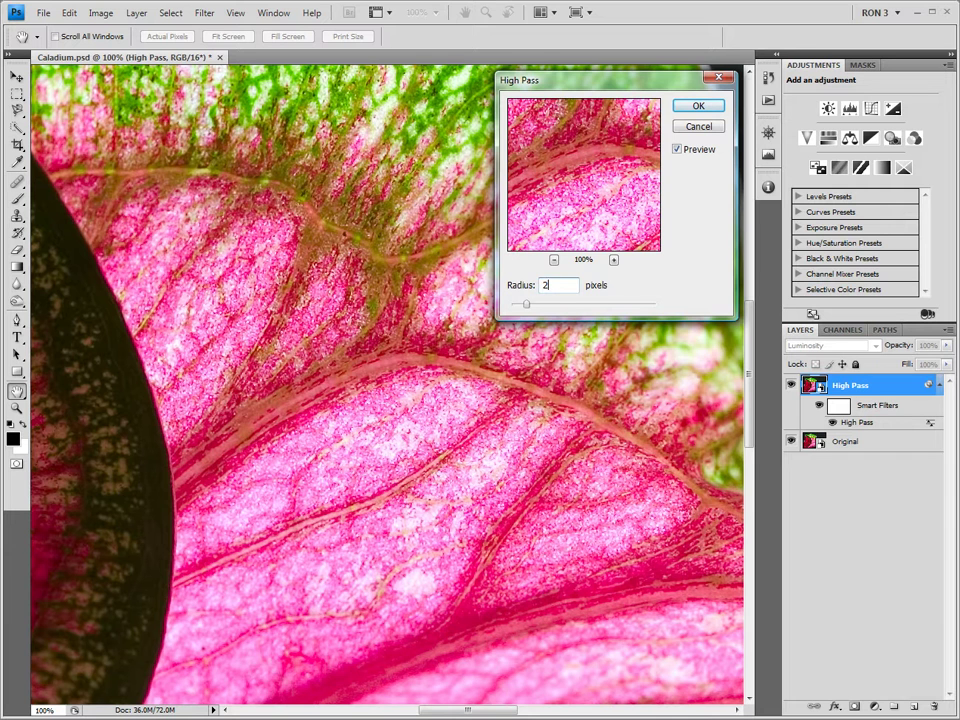
key("BackSpace")
type("4")
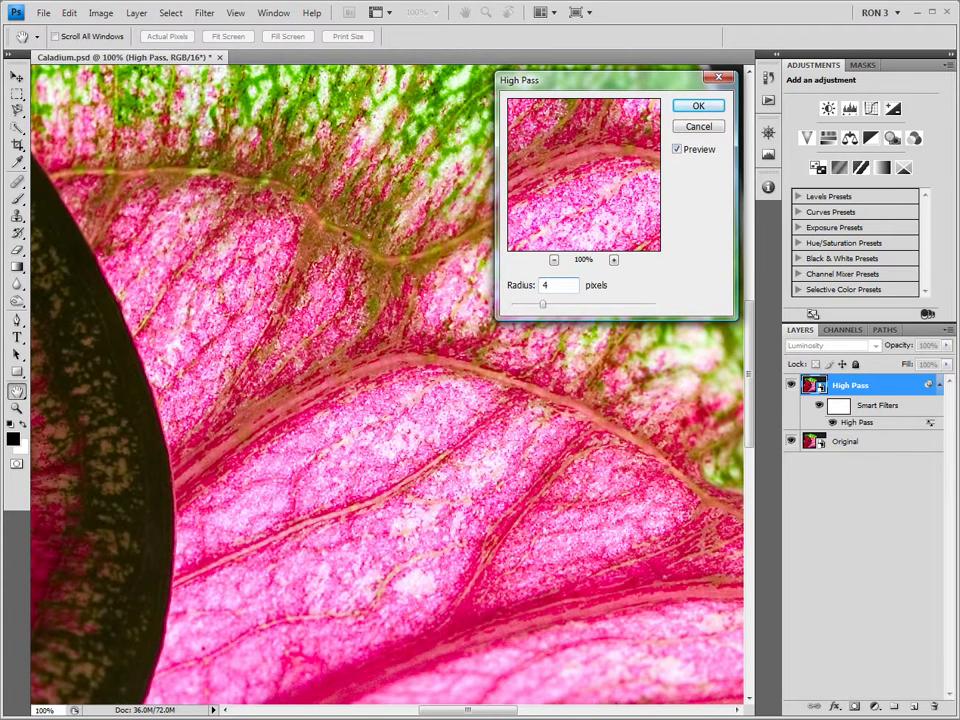
key("BackSpace")
type("6")
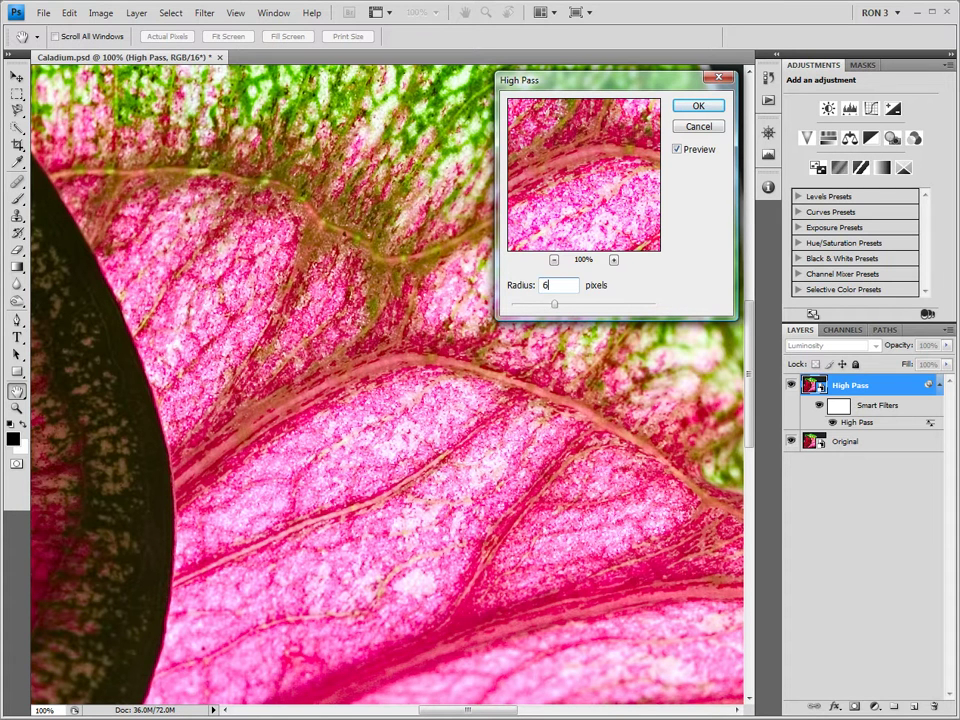
key("BackSpace")
type("8")
key("BackSpace")
type("10")
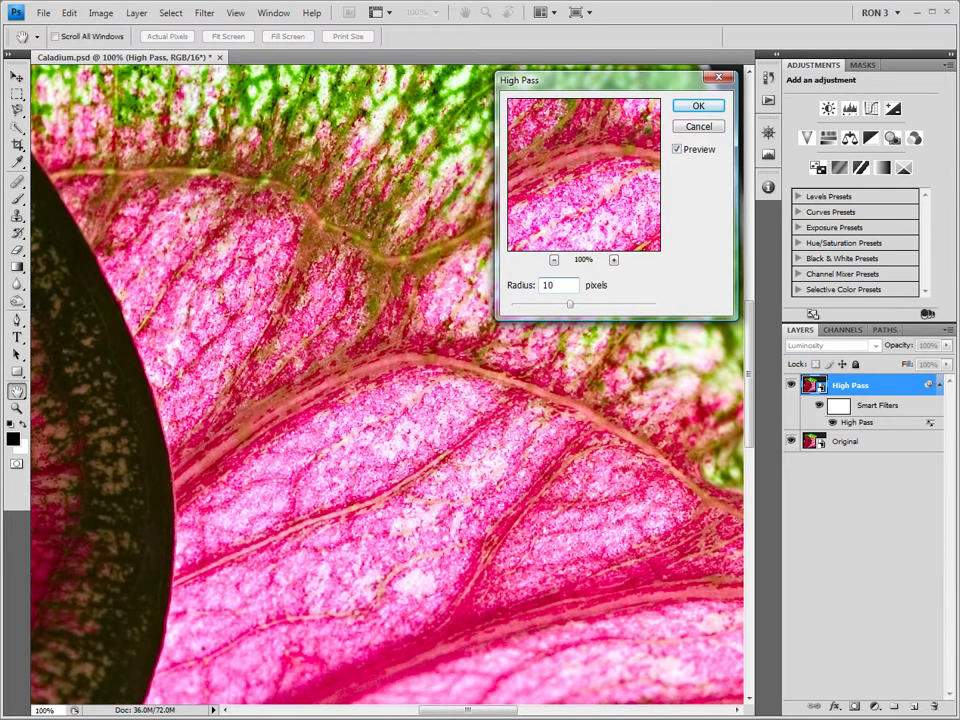
key("BackSpace")
type("2")
- Enter a 6-pixel radius and confirm the High Pass filter
type("6")
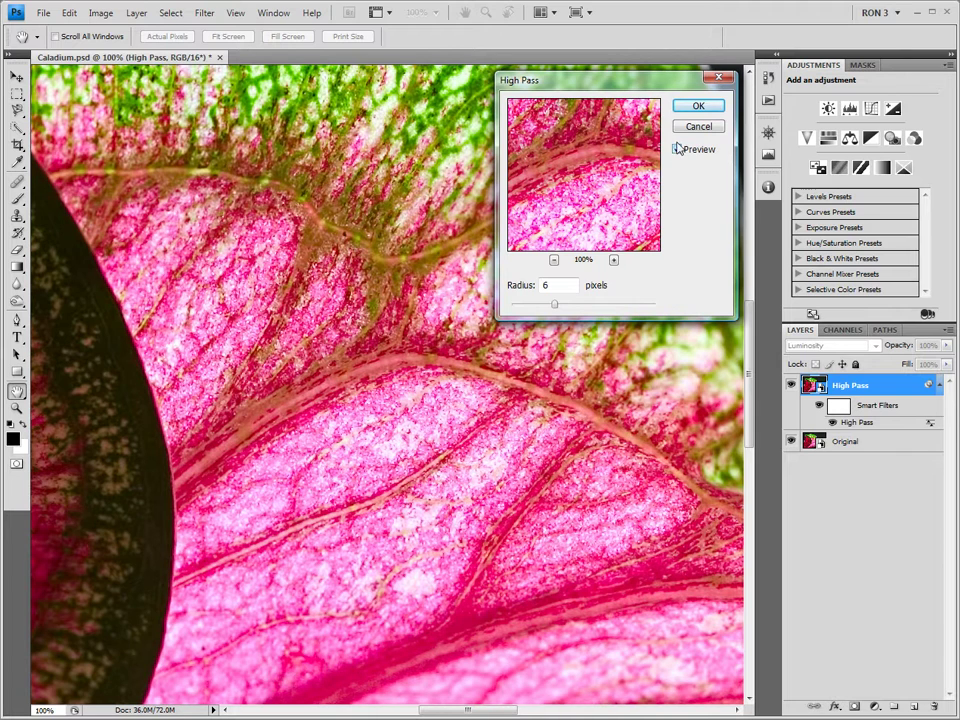
left_click(698, 107)
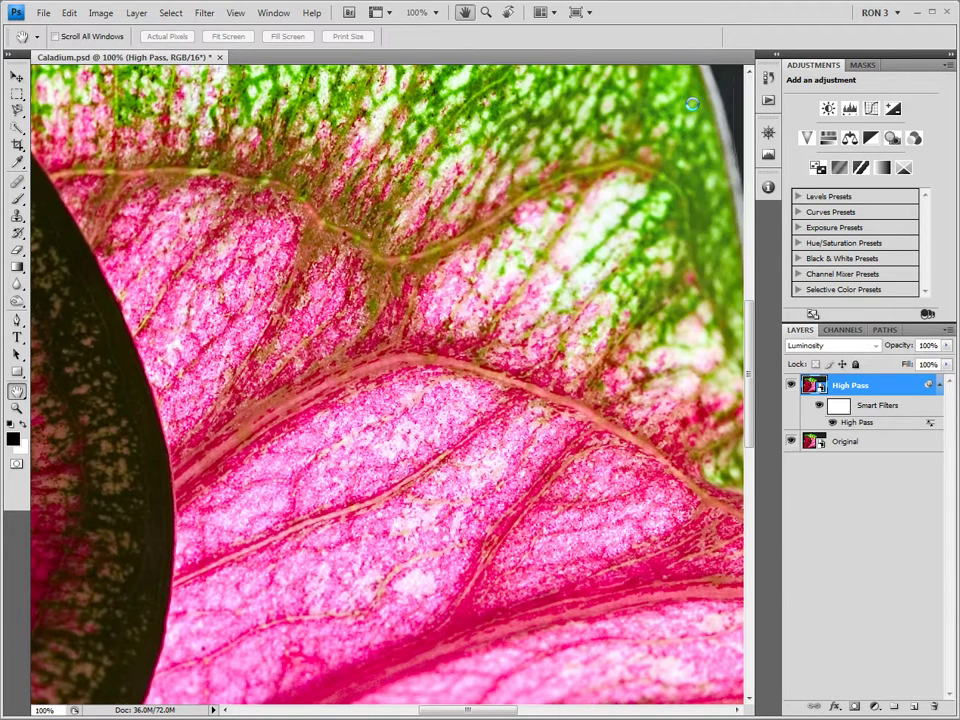